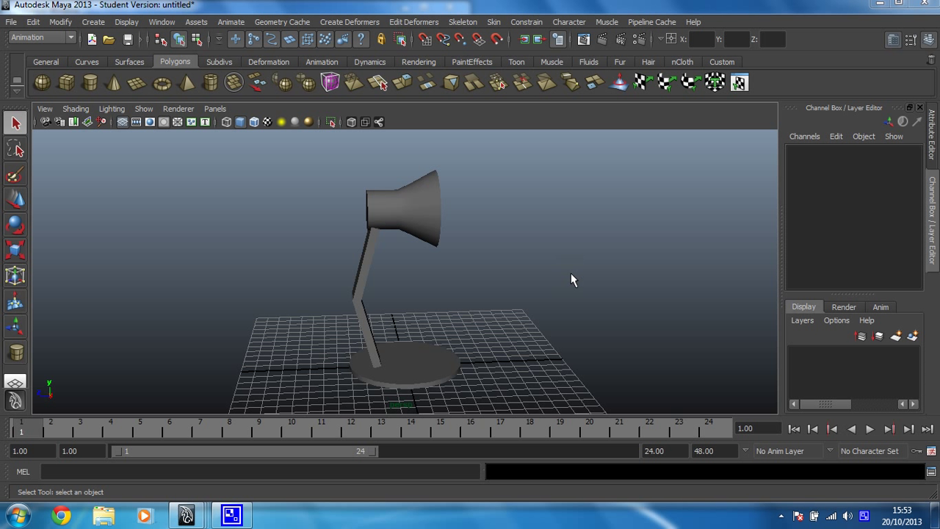
Save the scene as 'Geoff 1' (Maya Binary), accepting the Student Version notice.
click(13, 22)
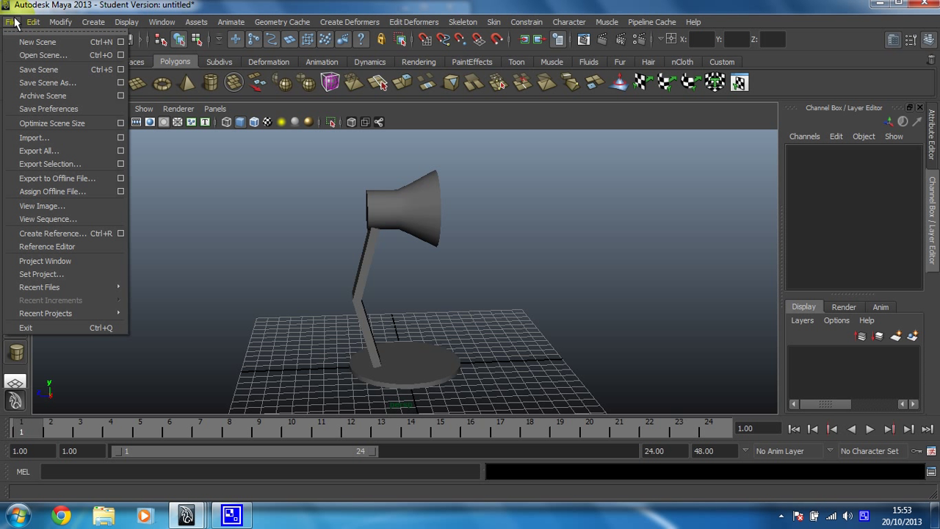
click(39, 84)
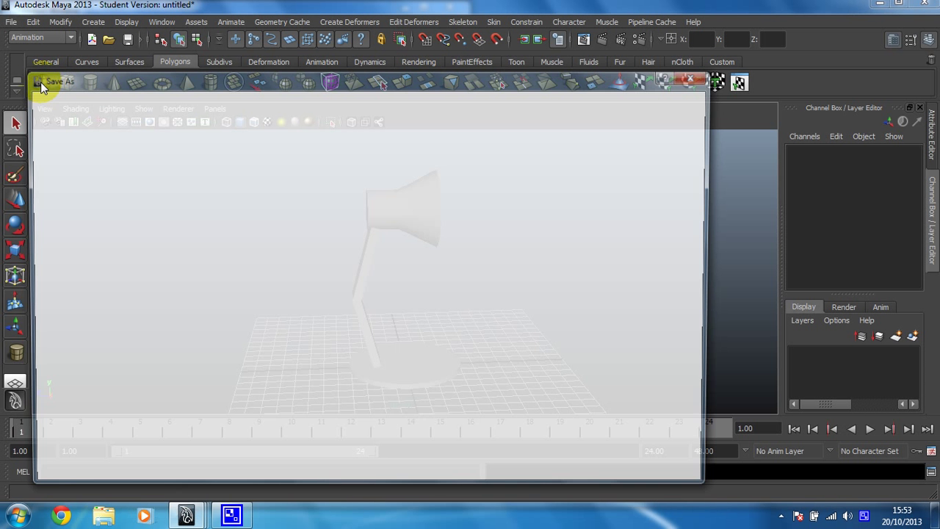
text(Geo)
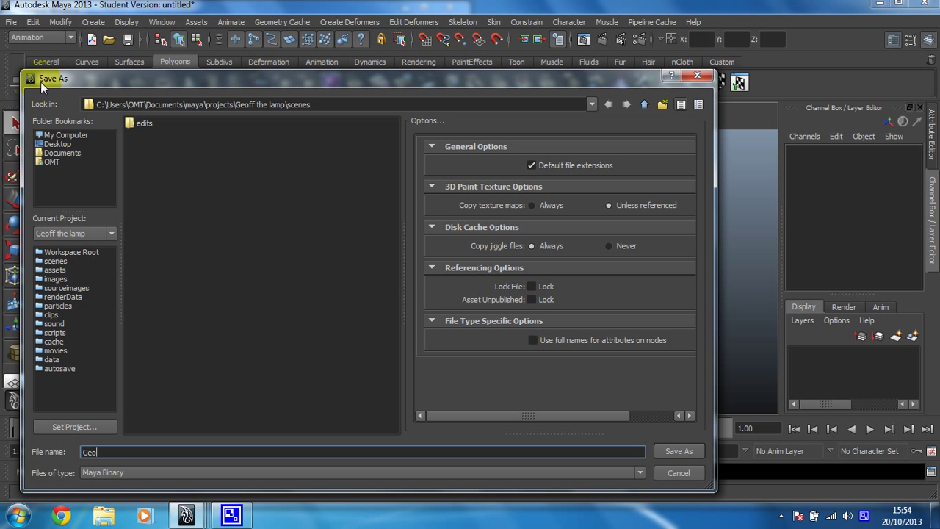
text(ff 1)
click(680, 451)
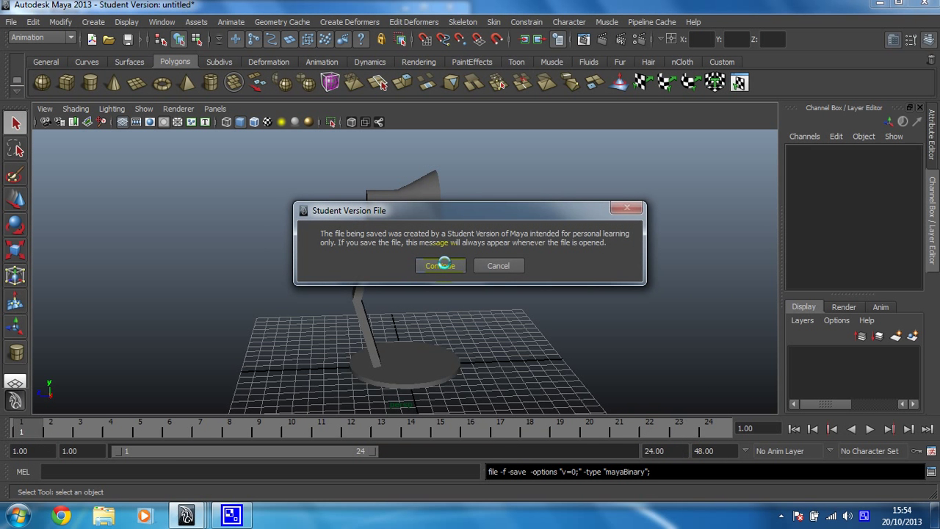
click(443, 265)
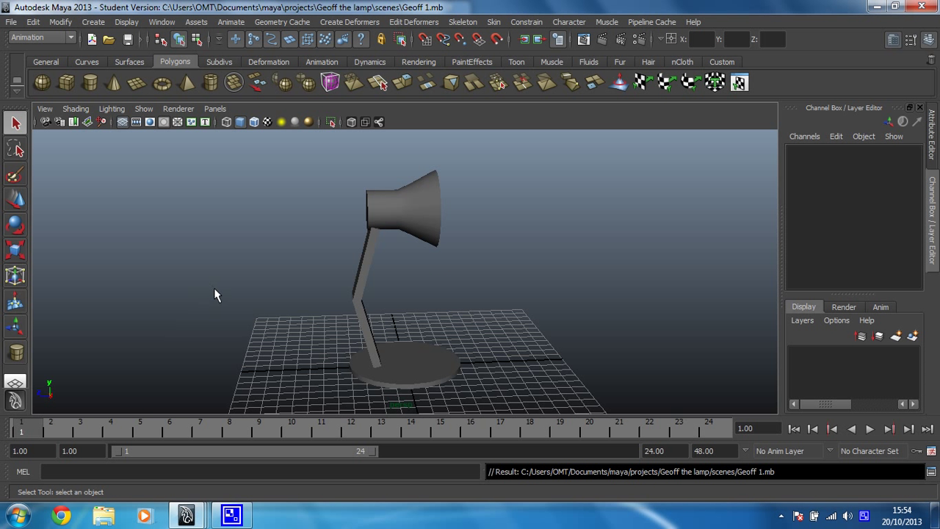
Enlarge the side view to fill the viewport and recentre the lamp in it.
key(space)
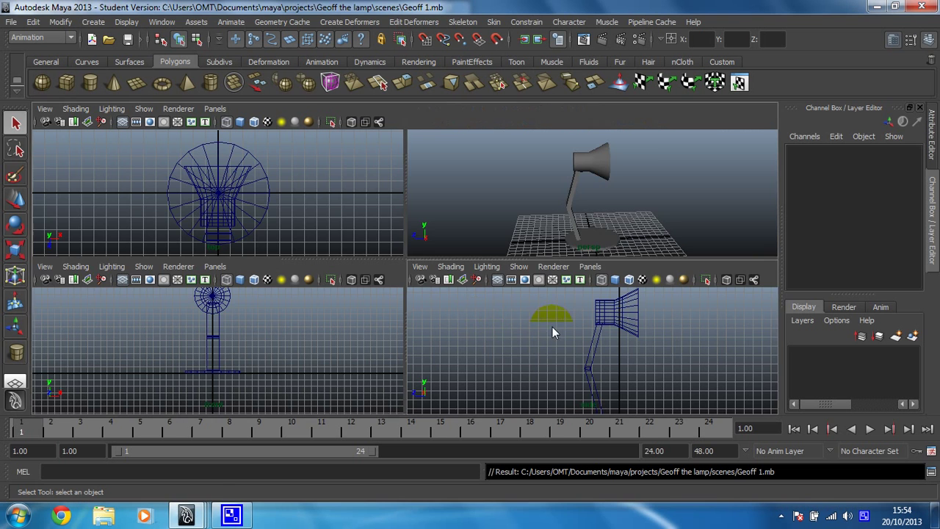
key(space)
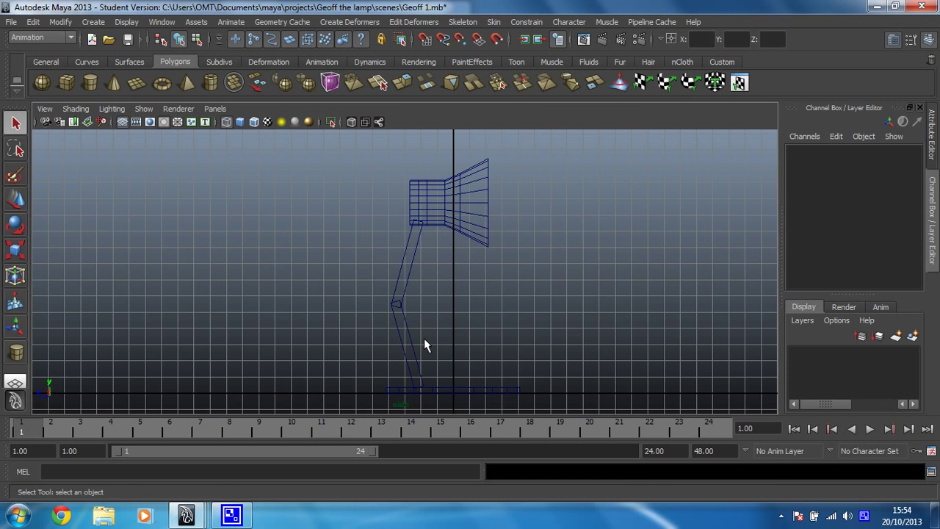
alt+middle_drag(424, 338, 367, 331)
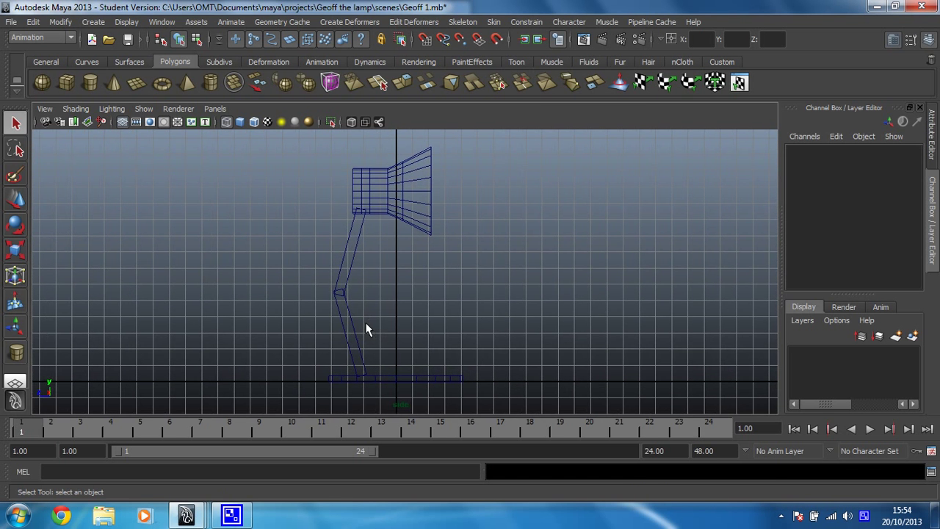
Display the lamp with Smooth Shade and Wireframe on Shaded.
click(250, 180)
click(243, 125)
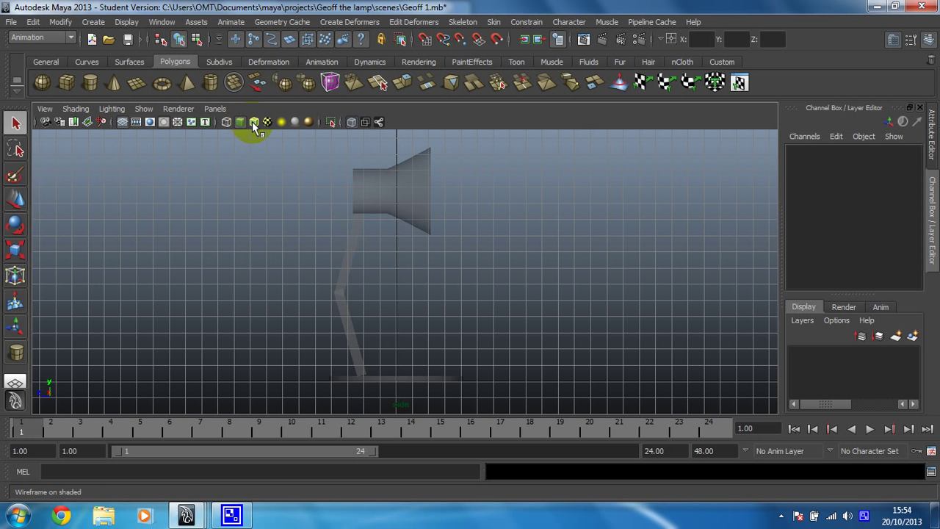
click(254, 122)
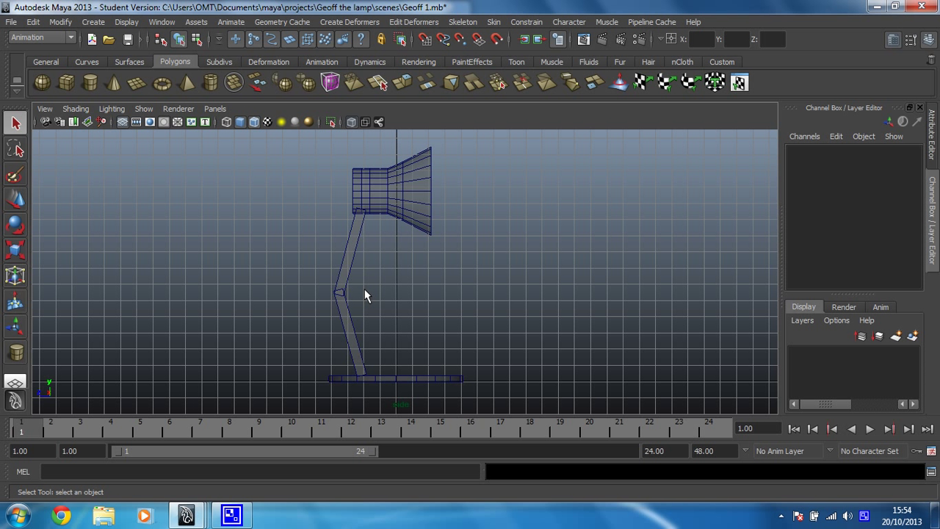
click(61, 39)
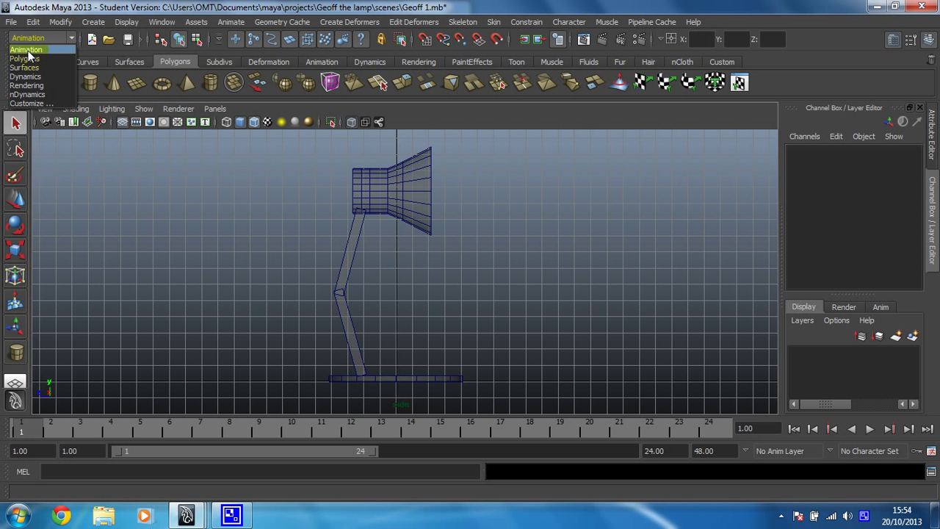
Keep the Animation menu set and activate Skeleton > Joint Tool.
click(28, 50)
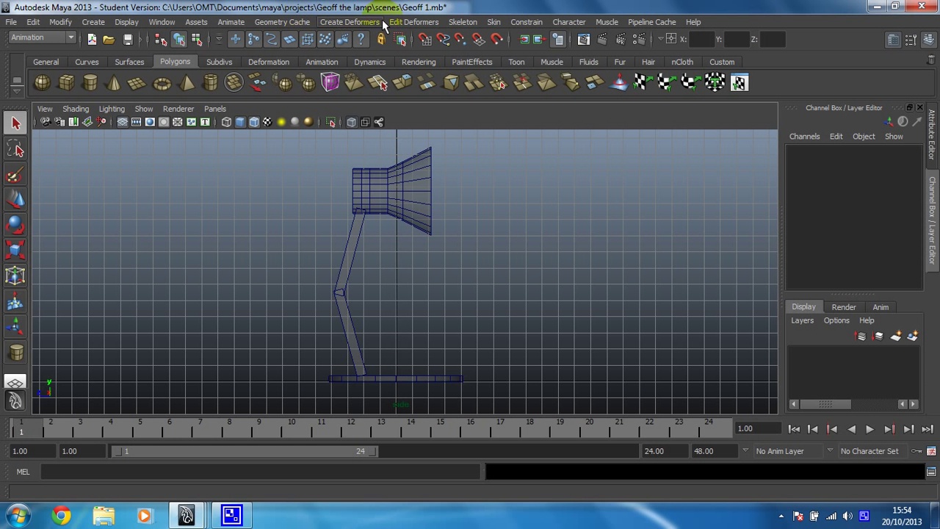
click(464, 23)
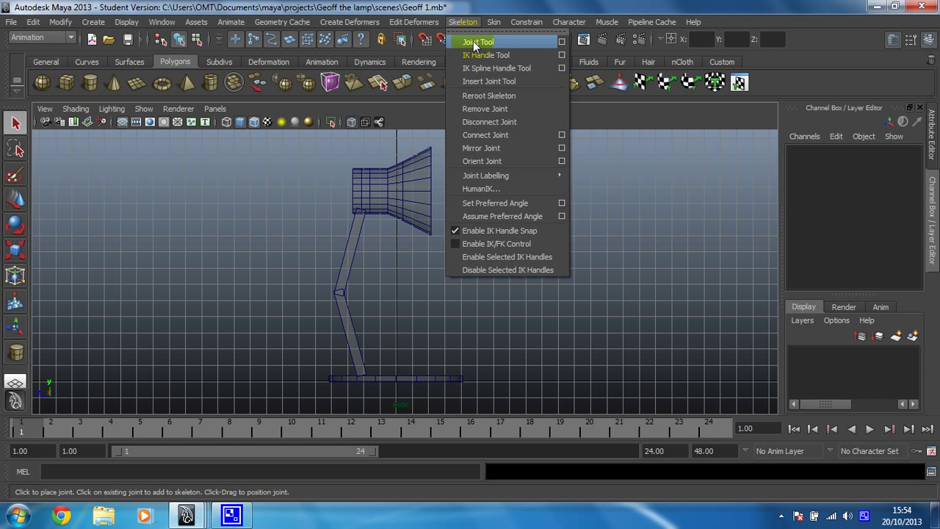
click(477, 42)
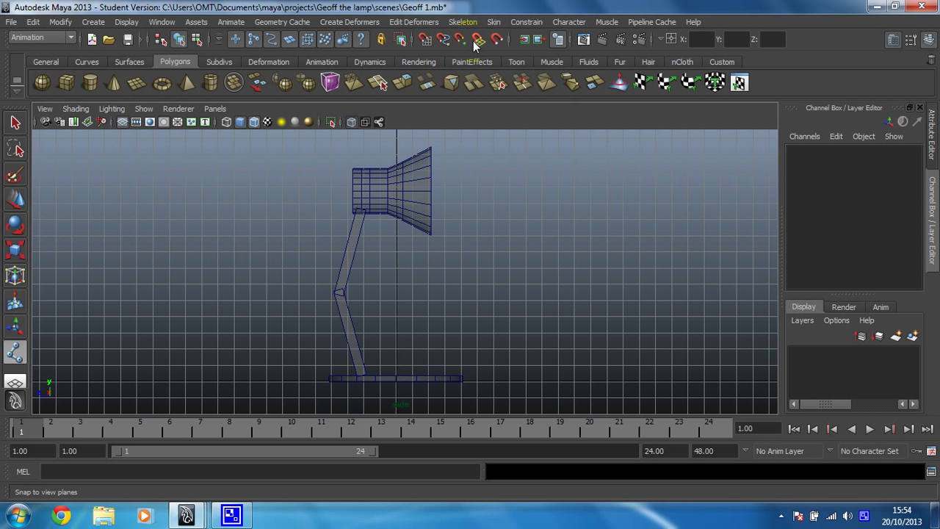
Place joints at the lamp base, arm elbow, and back and front of the head, then finish the chain.
click(361, 372)
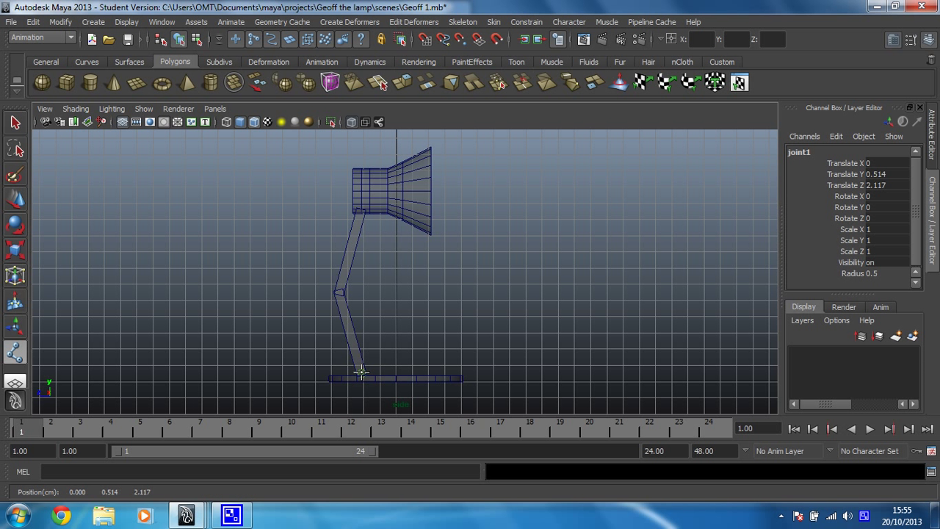
click(339, 292)
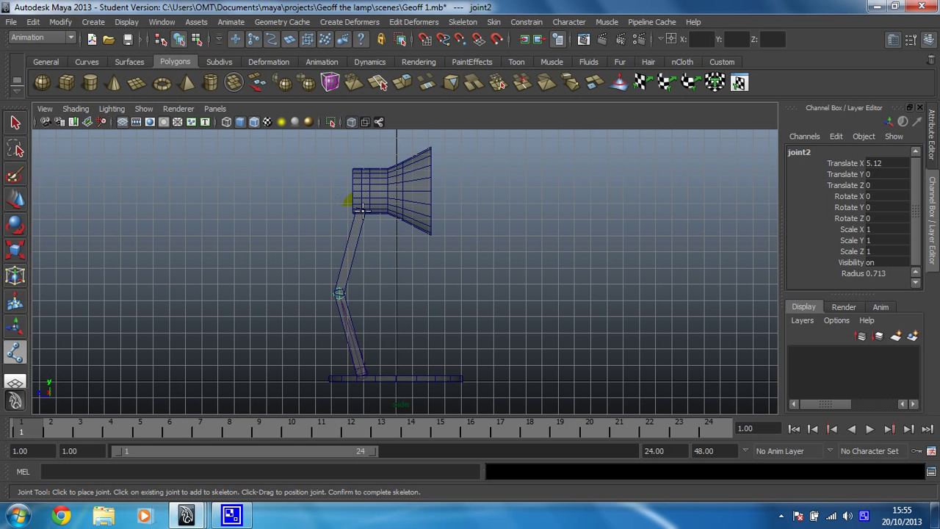
click(359, 213)
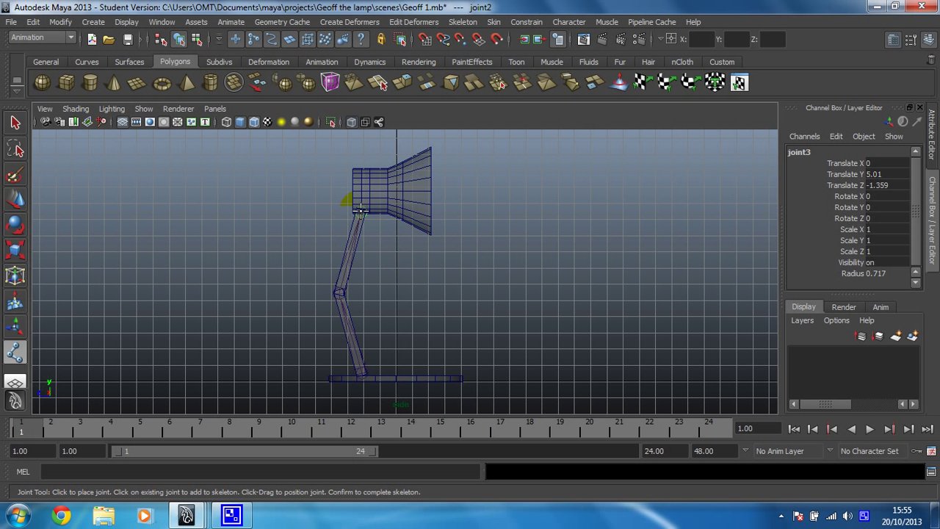
click(433, 191)
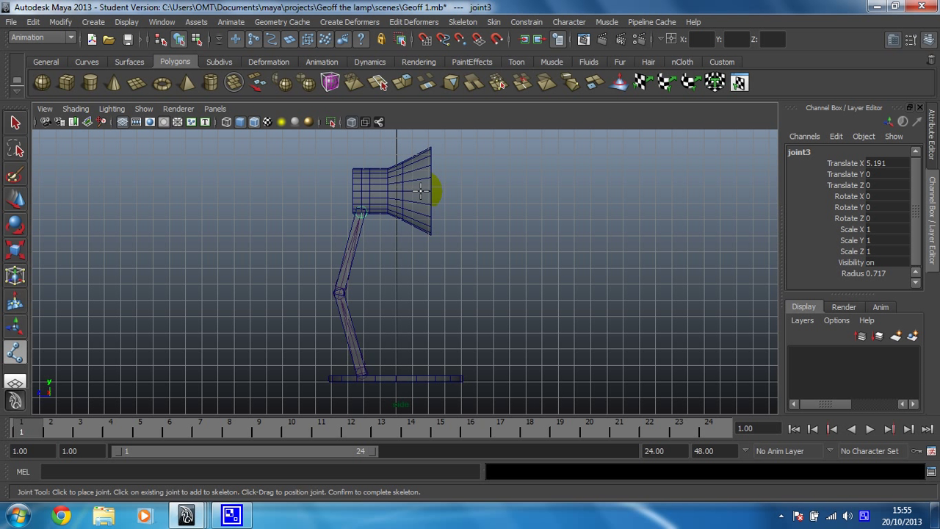
click(421, 192)
key(Return)
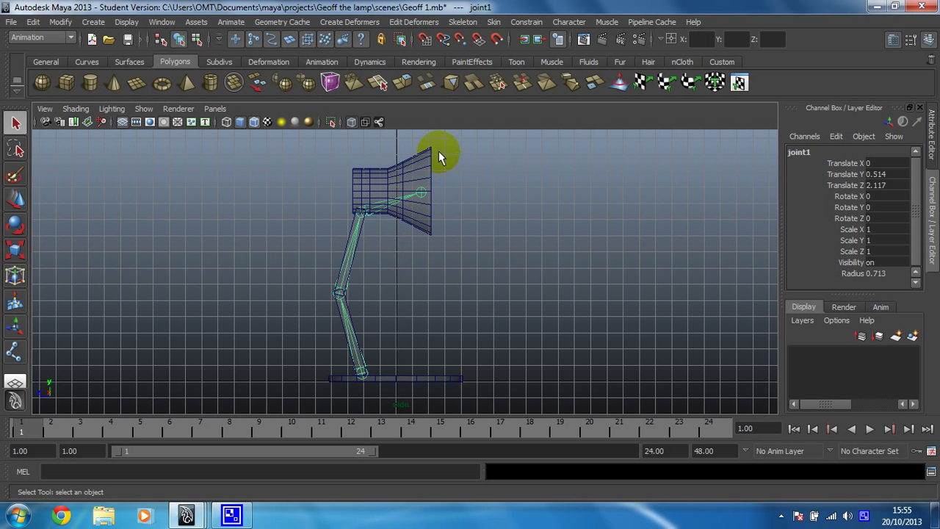
Reactivate the Joint Tool, undoing an accidental skeleton selection.
click(463, 23)
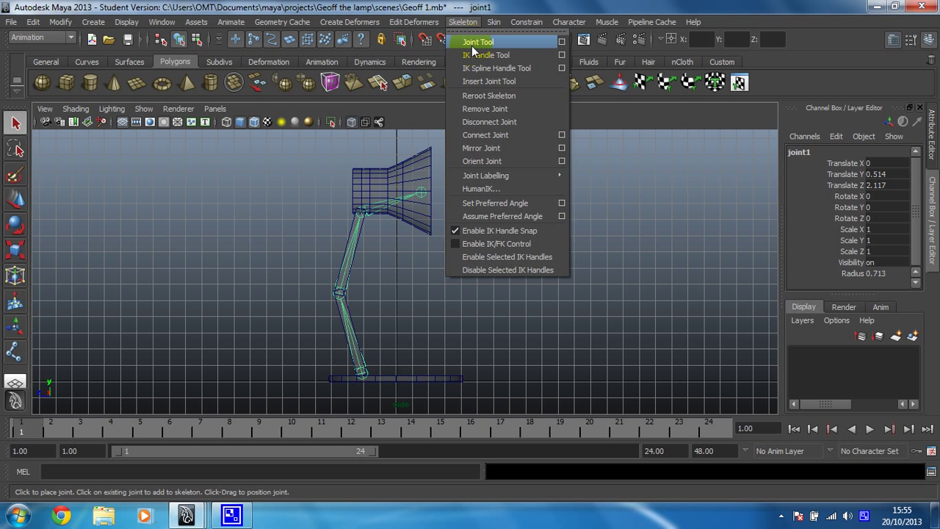
click(475, 41)
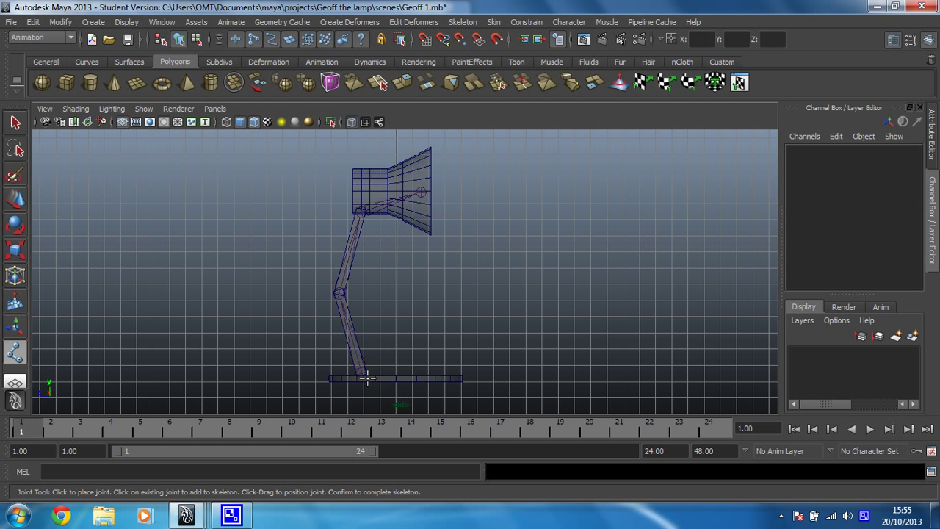
key(Return)
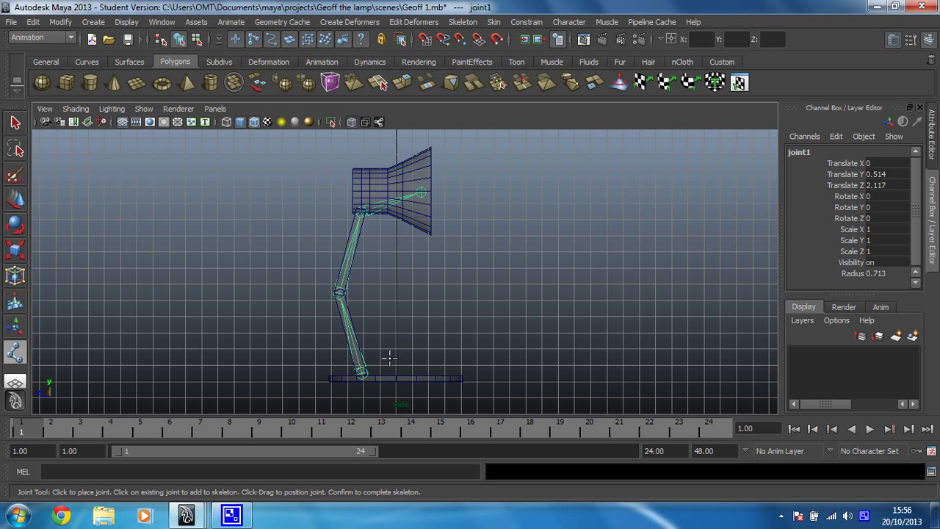
key(ctrl+z)
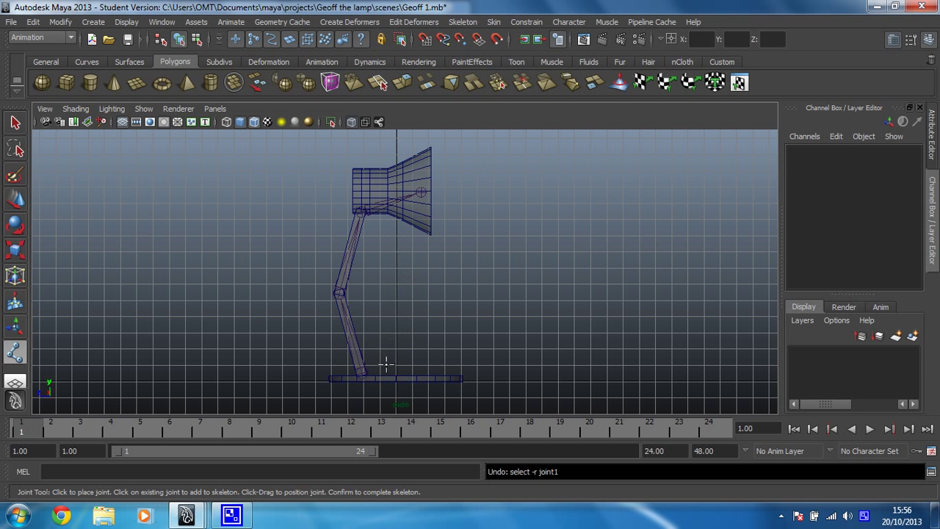
Zoom in on the base and place two joints from the arm's foot to the base's right end.
alt+middle_drag(361, 358, 399, 213)
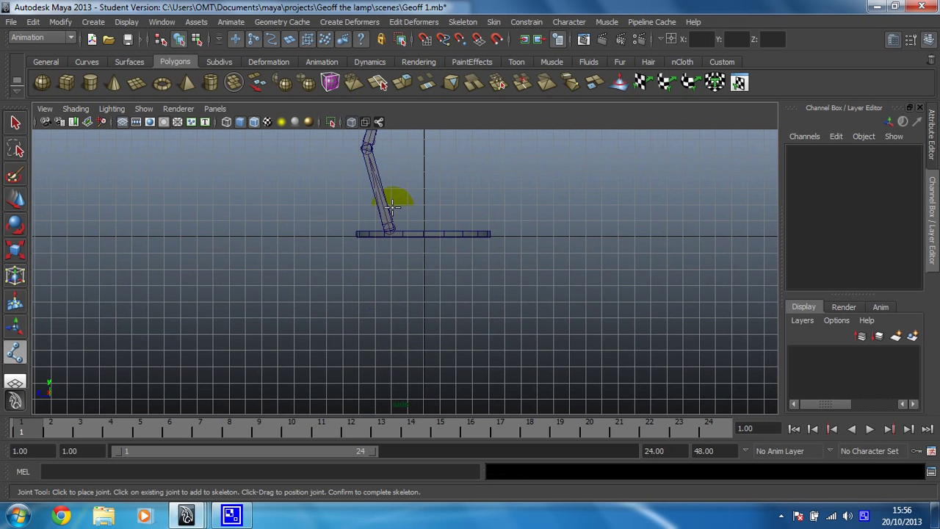
alt+right_drag(399, 213, 528, 233)
alt+middle_drag(498, 229, 429, 324)
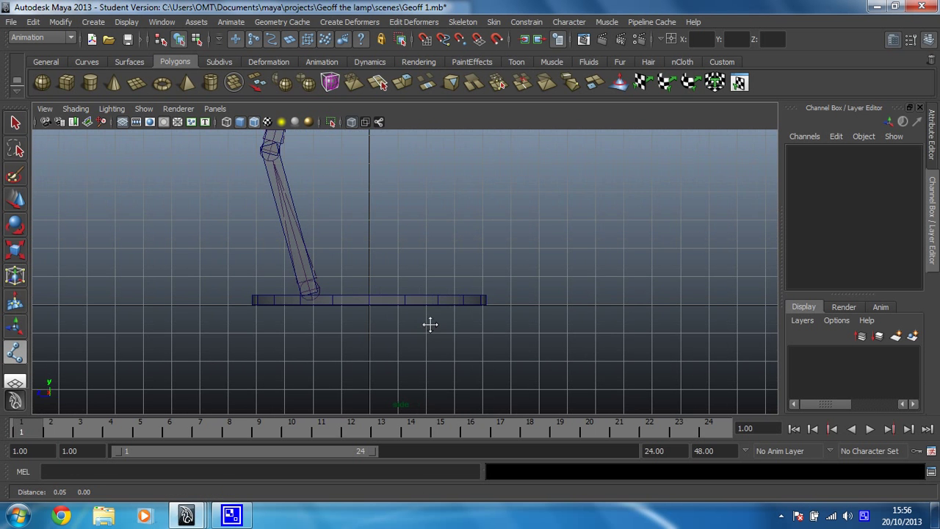
click(327, 304)
click(478, 304)
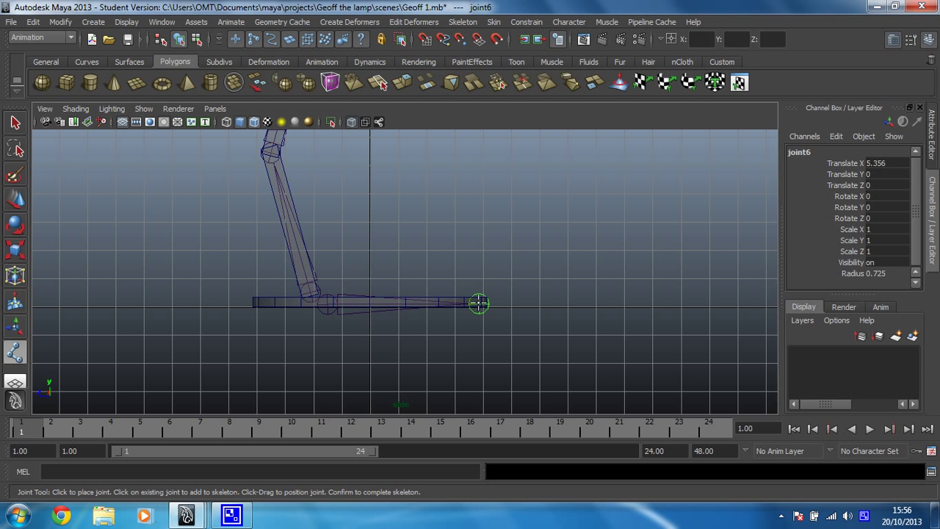
Parent the new base chain under joint1 with P, then zoom out to frame the whole lamp.
key(q)
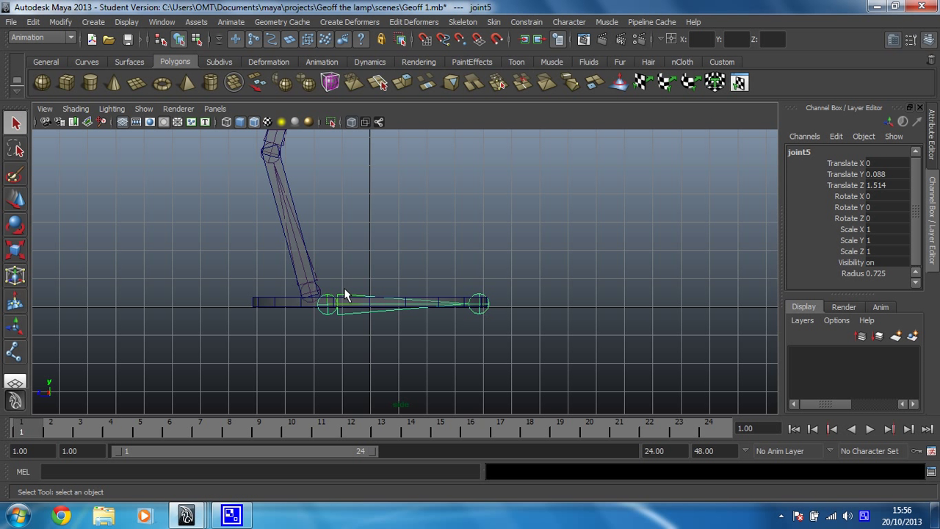
click(323, 334)
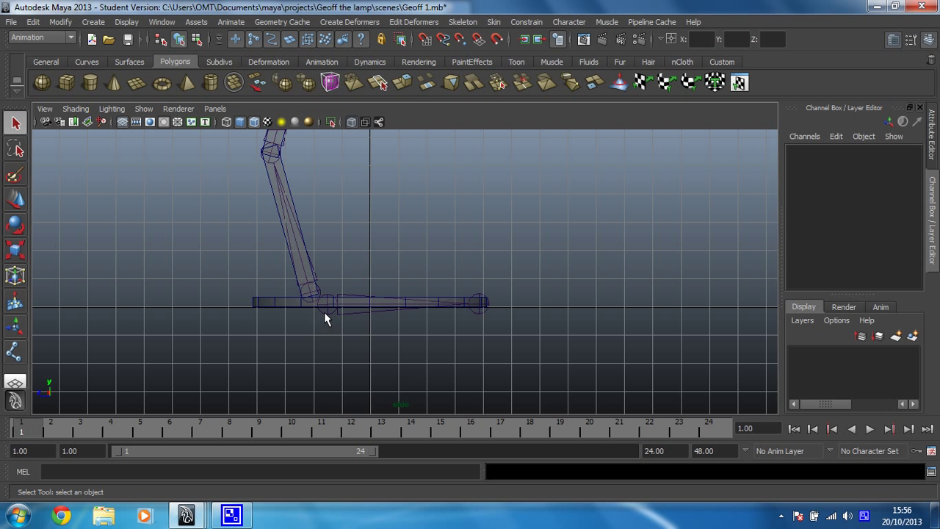
click(324, 312)
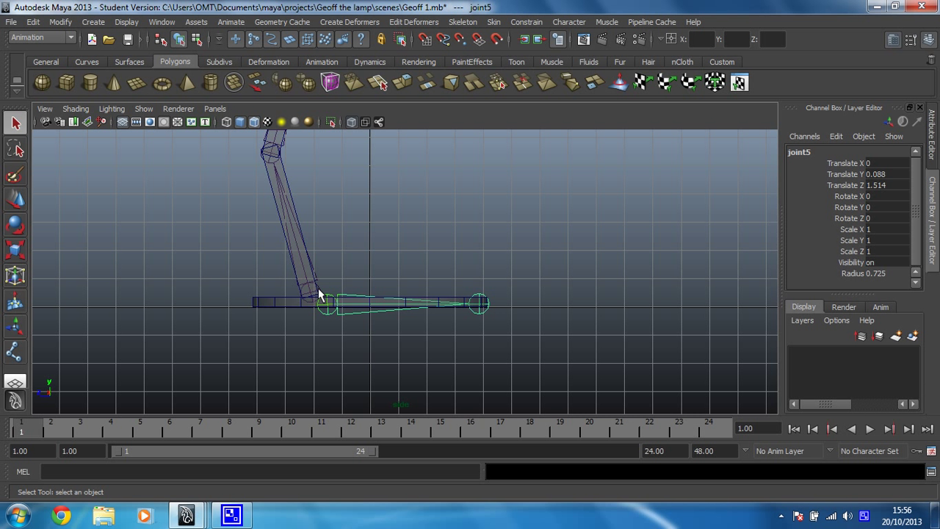
shift+click(318, 286)
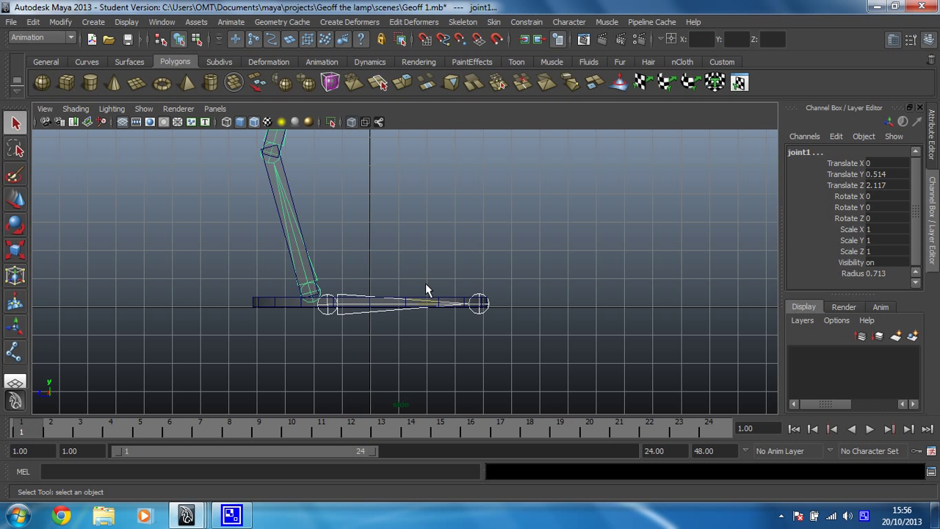
key(p)
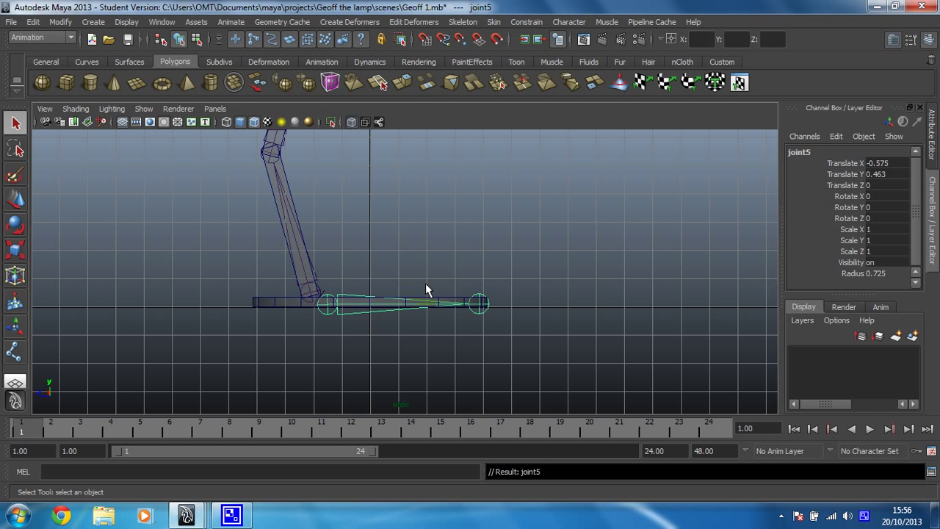
scroll(384, 219, down, 3)
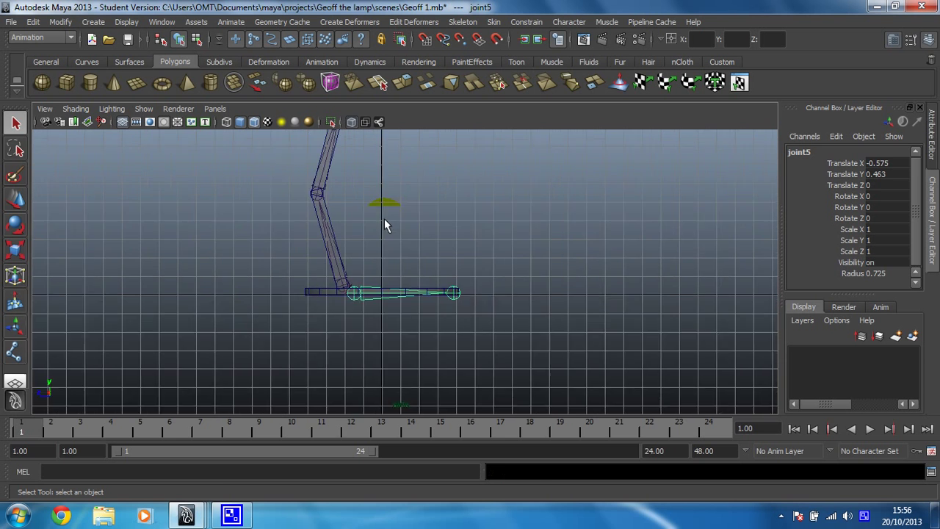
alt+middle_drag(426, 200, 441, 290)
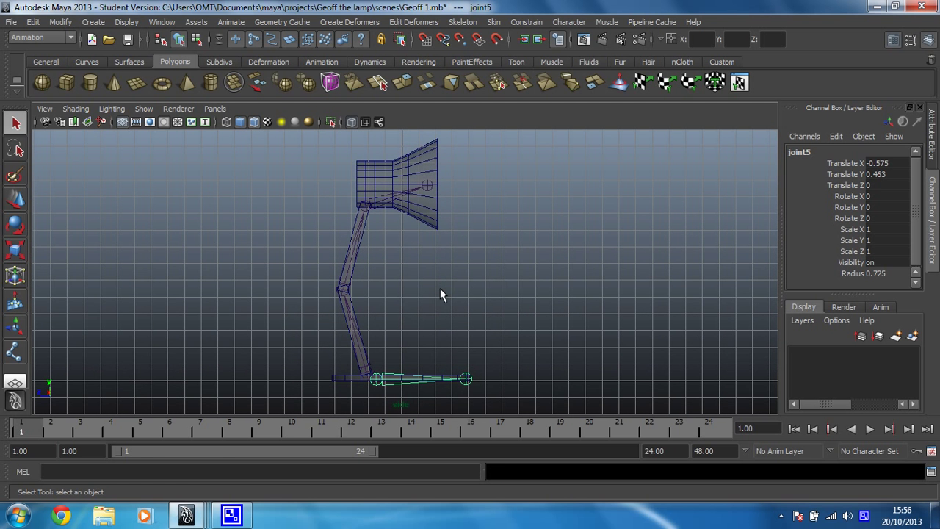